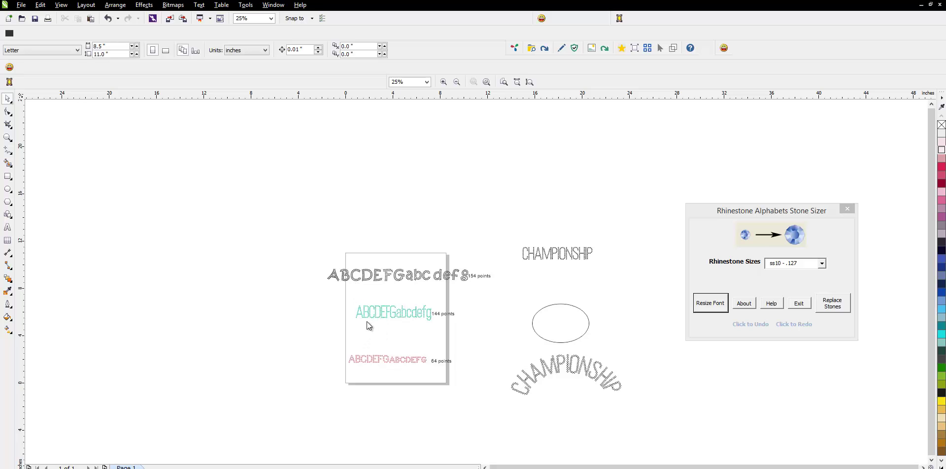
# Check the fonts of the pink and black sample alphabet lines
pyautogui.scroll(1, 394, 319)
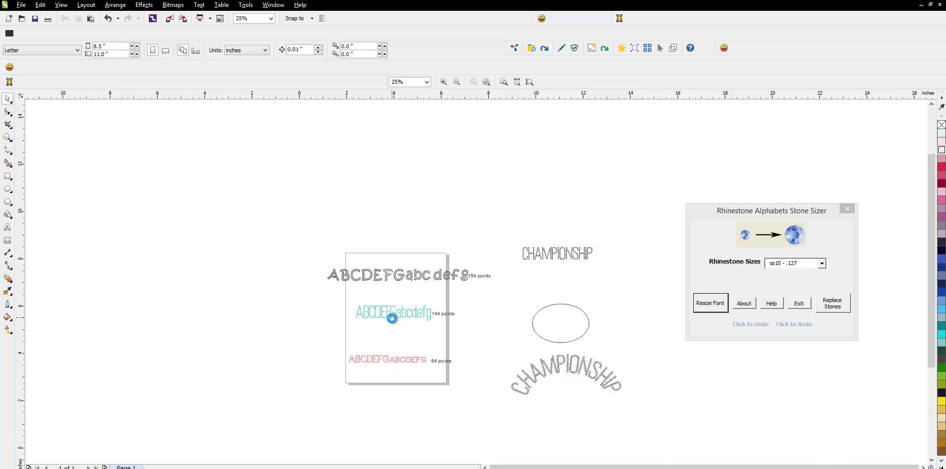
pyautogui.click(386, 411)
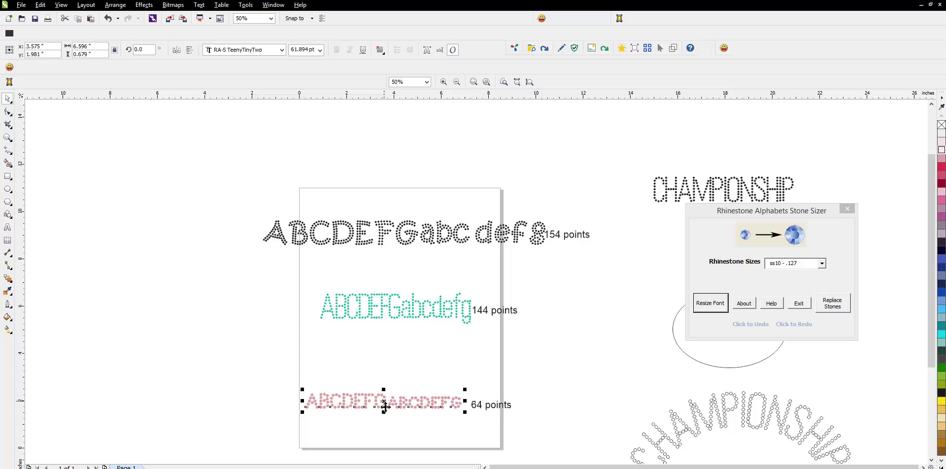
pyautogui.click(401, 244)
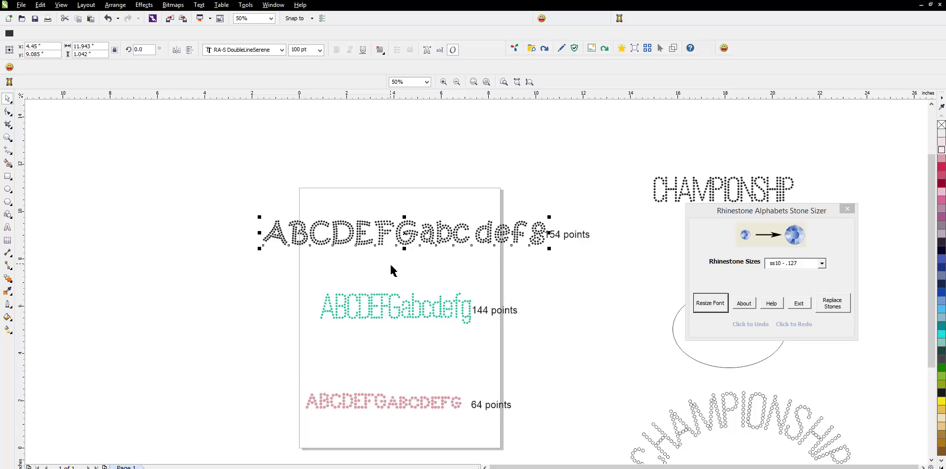
pyautogui.click(376, 219)
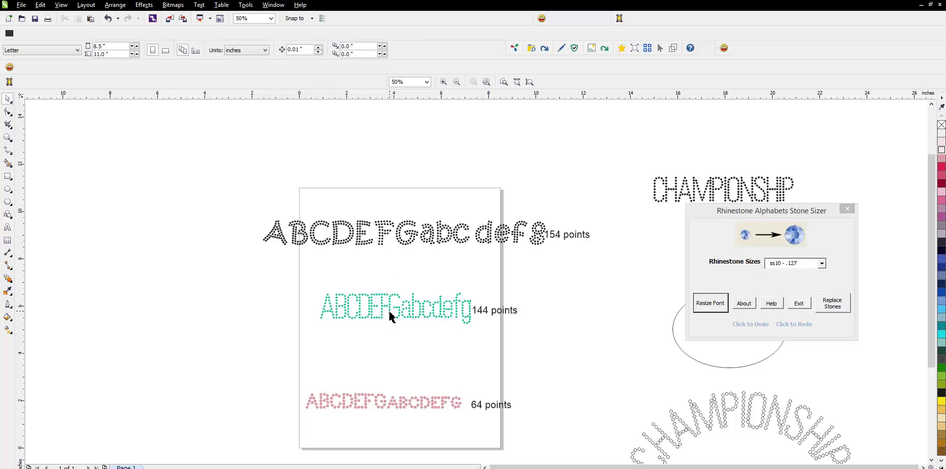
pyautogui.scroll(1, 386, 408)
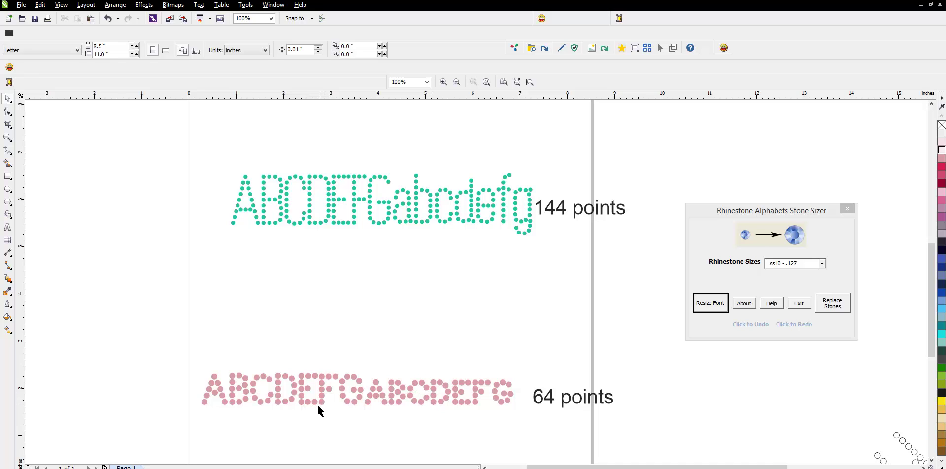
pyautogui.scroll(-2, 315, 369)
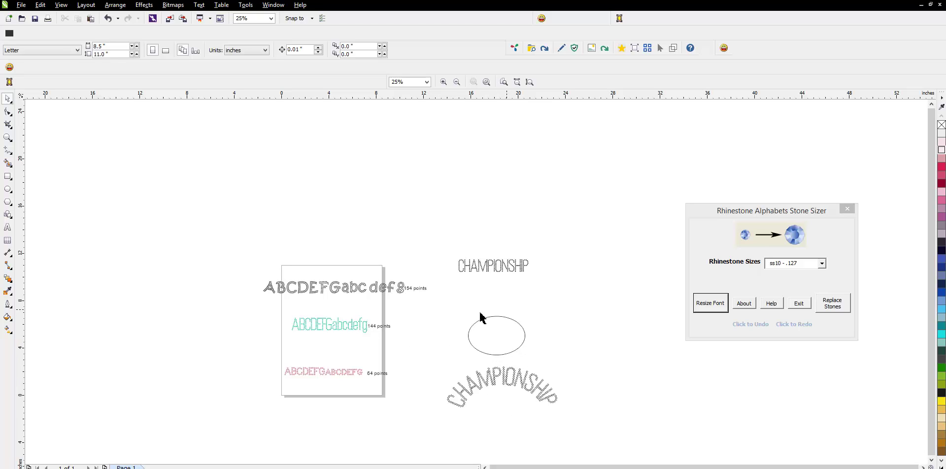
# Move straight CHAMPIONSHIP lower, duplicate it above, and bring up the font conversion chart
pyautogui.click(493, 268)
pyautogui.moveTo(496, 276); pyautogui.dragTo(495, 304)
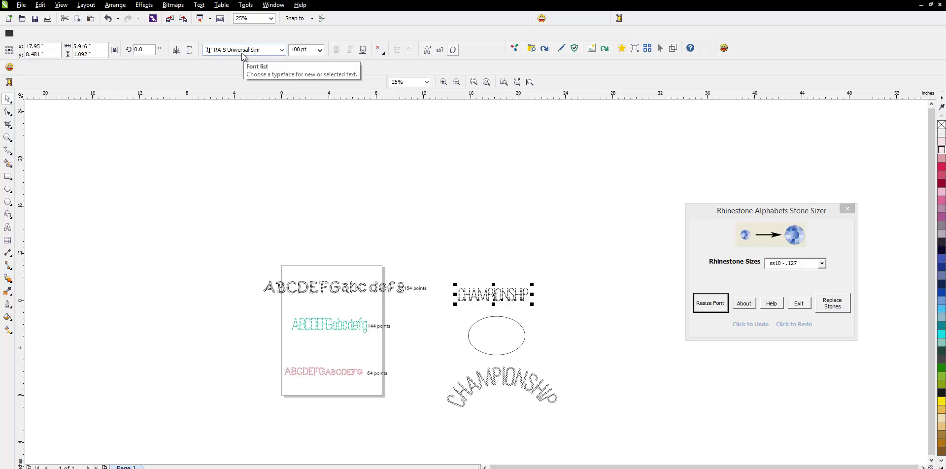
pyautogui.click(512, 290)
pyautogui.scroll(1, 531, 312)
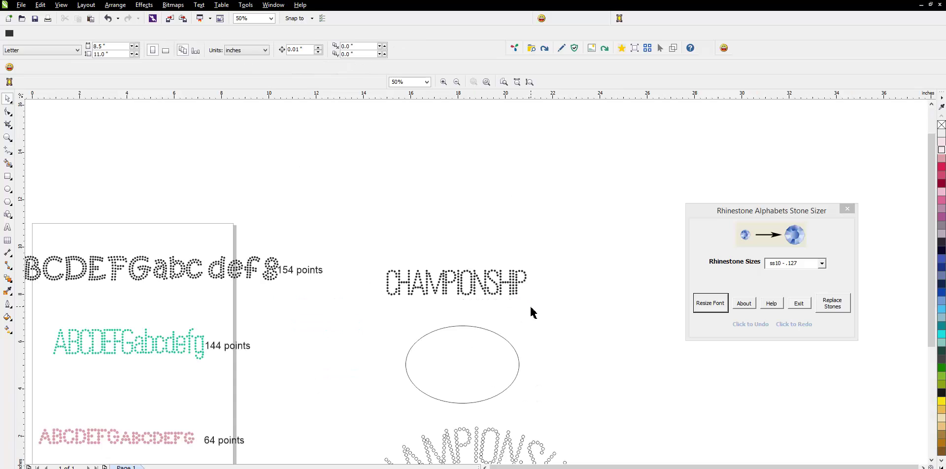
pyautogui.moveTo(466, 285); pyautogui.dragTo(465, 176)
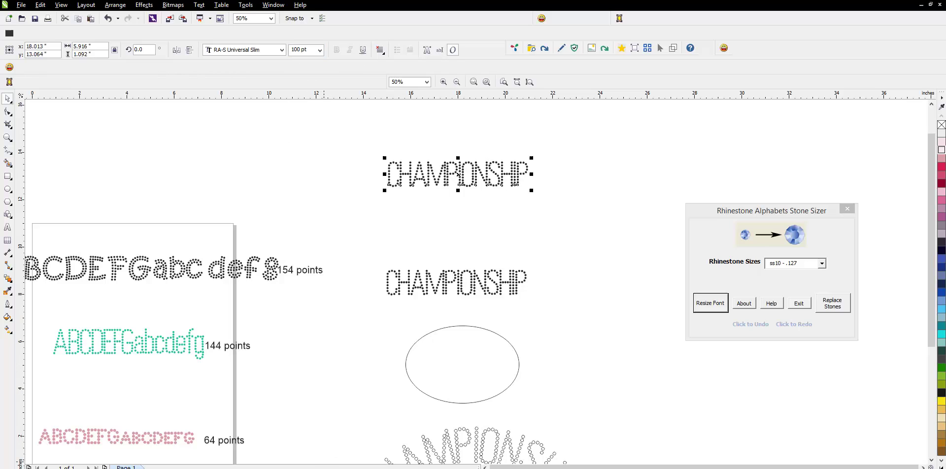
pyautogui.click(292, 451)
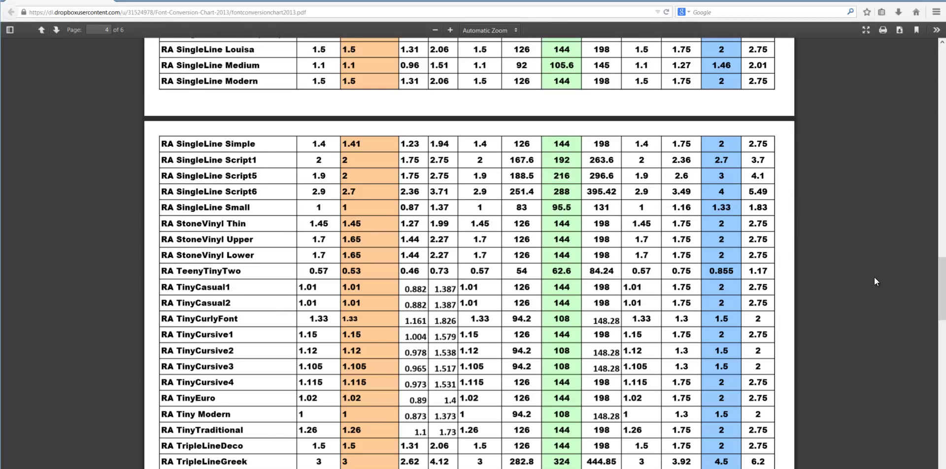
# Find the 144 value in the chart's RA UniversalSlim row, then return to CorelDRAW
pyautogui.moveTo(940, 282); pyautogui.dragTo(942, 299)
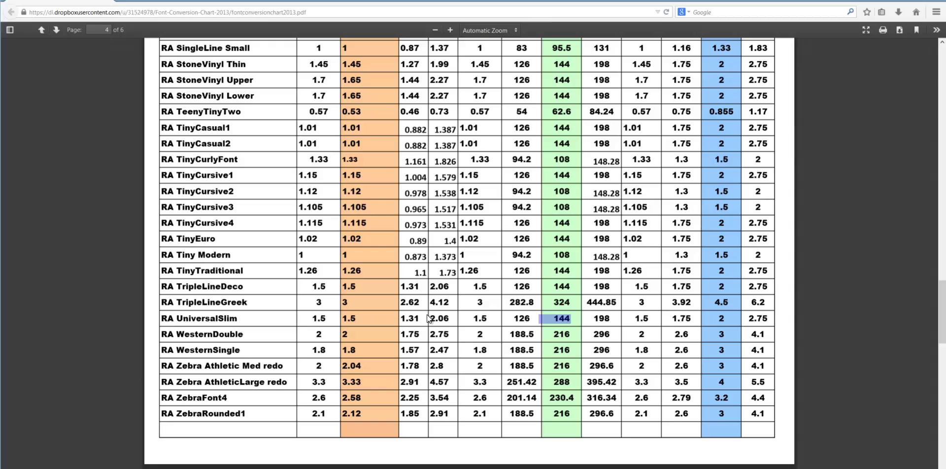
pyautogui.click(574, 321)
pyautogui.hotkey('alt', 'Tab')
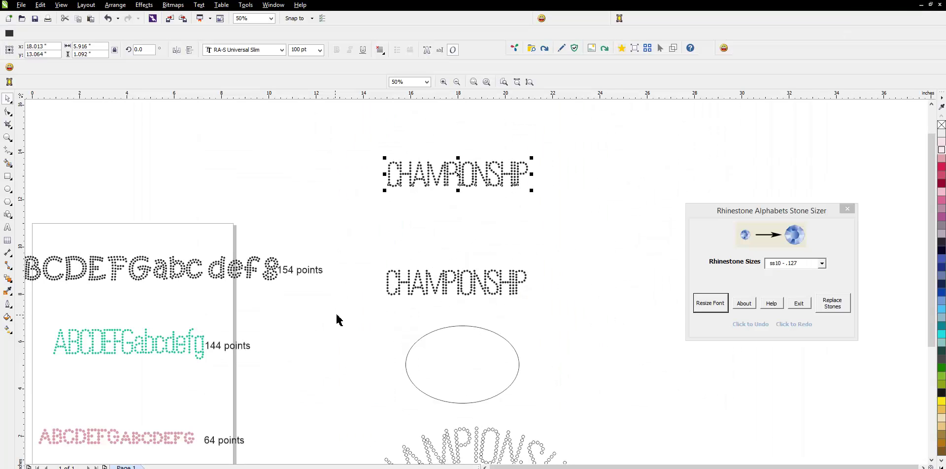
# Resize the top CHAMPIONSHIP copy from 100 to 144 pt and shift it up-left
pyautogui.click(315, 50)
pyautogui.write('1')
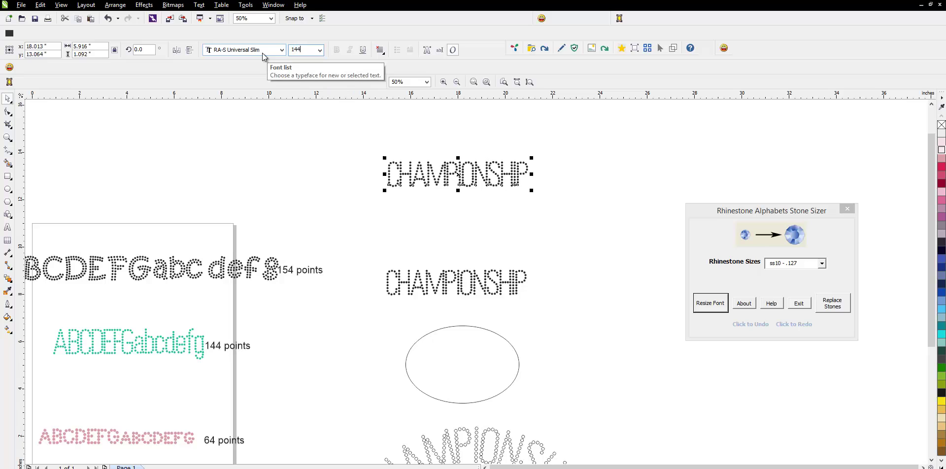
pyautogui.write('44')
pyautogui.press('Return')
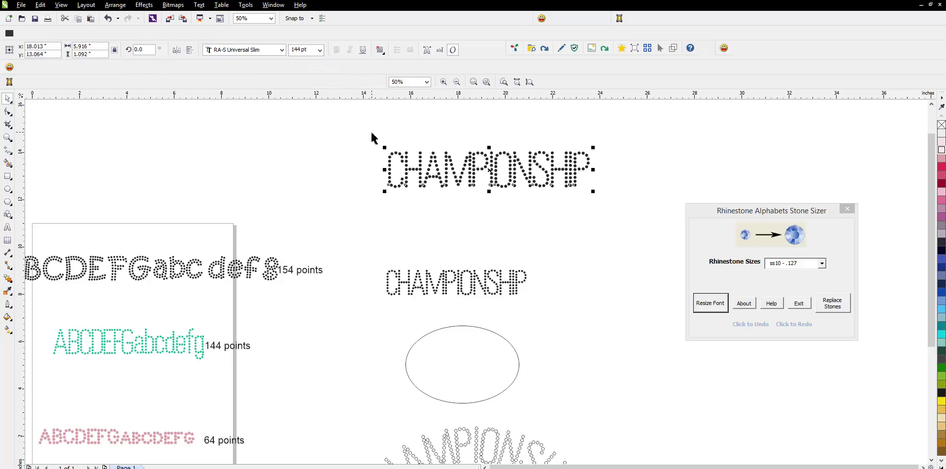
pyautogui.click(391, 141)
pyautogui.moveTo(422, 154); pyautogui.dragTo(359, 124)
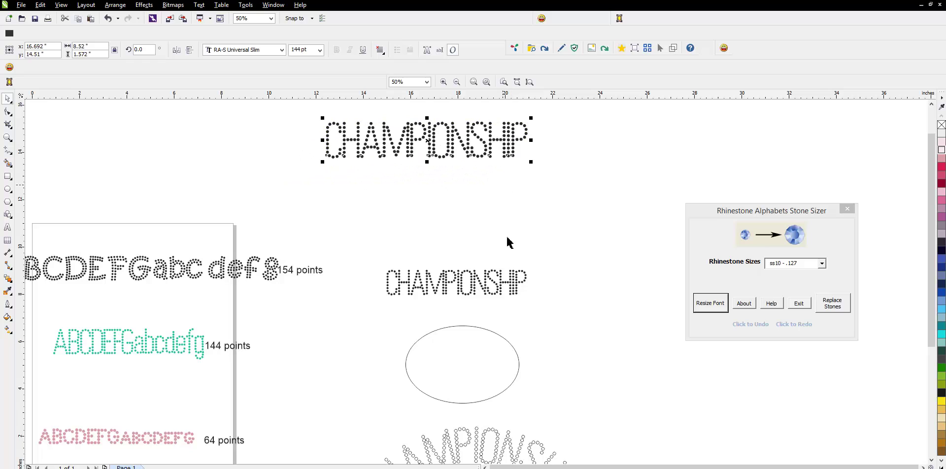
pyautogui.click(593, 191)
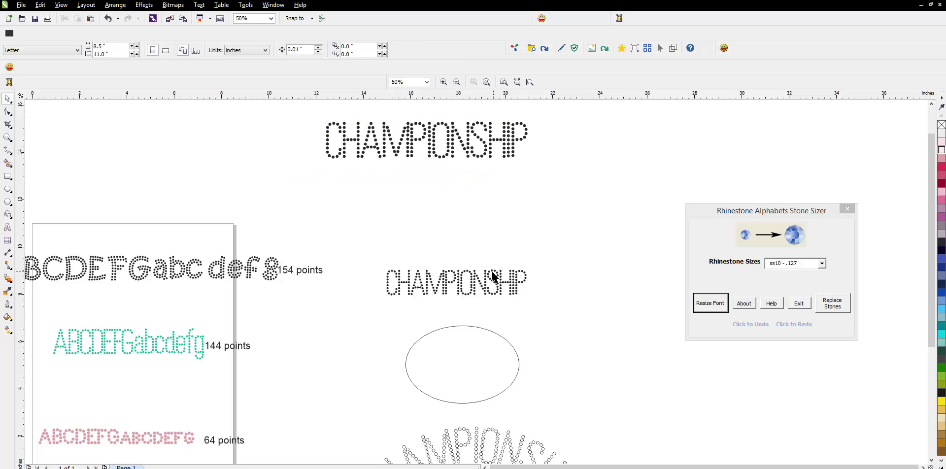
pyautogui.click(491, 277)
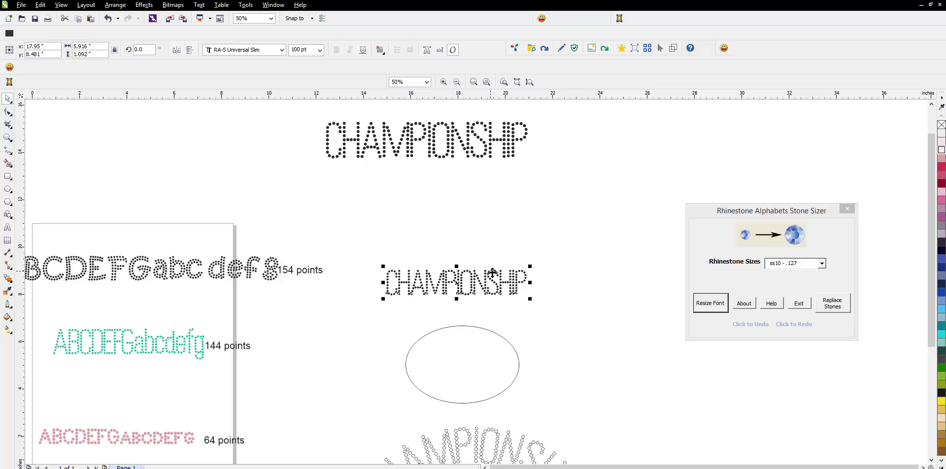
# Place a third 100 pt CHAMPIONSHIP copy up and to the right of the original
pyautogui.moveTo(492, 272); pyautogui.dragTo(536, 184)
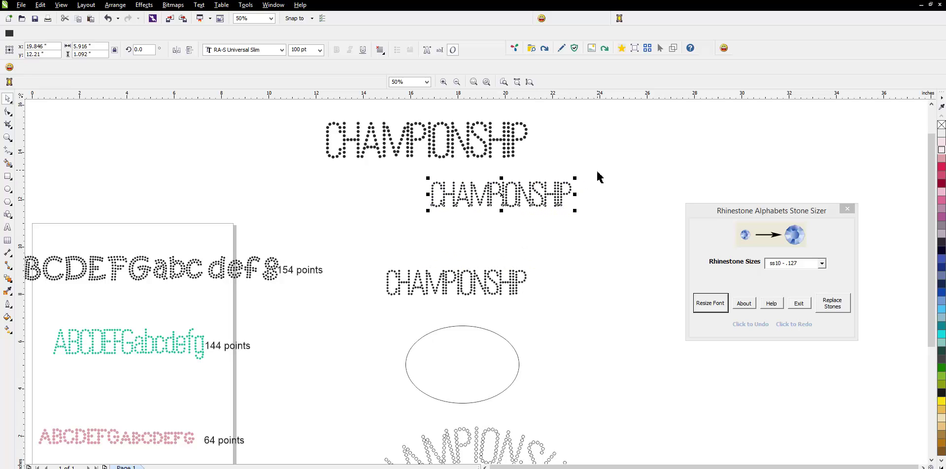
pyautogui.moveTo(722, 212); pyautogui.dragTo(728, 136)
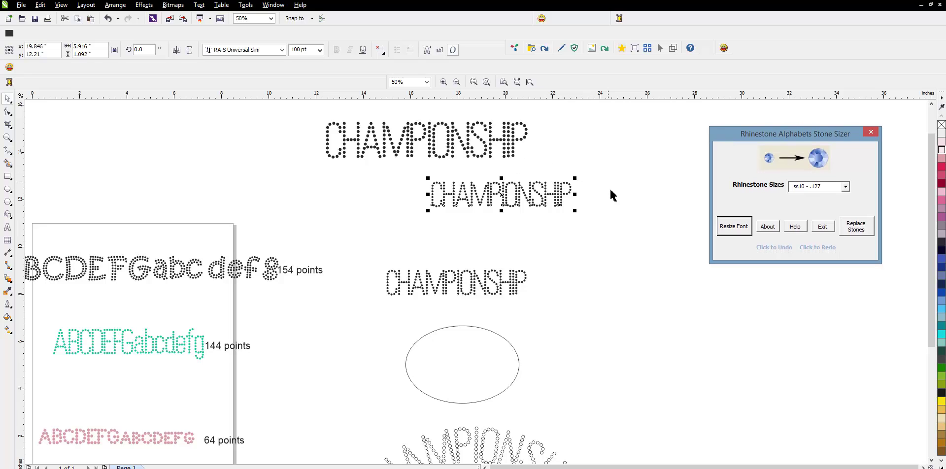
pyautogui.click(623, 268)
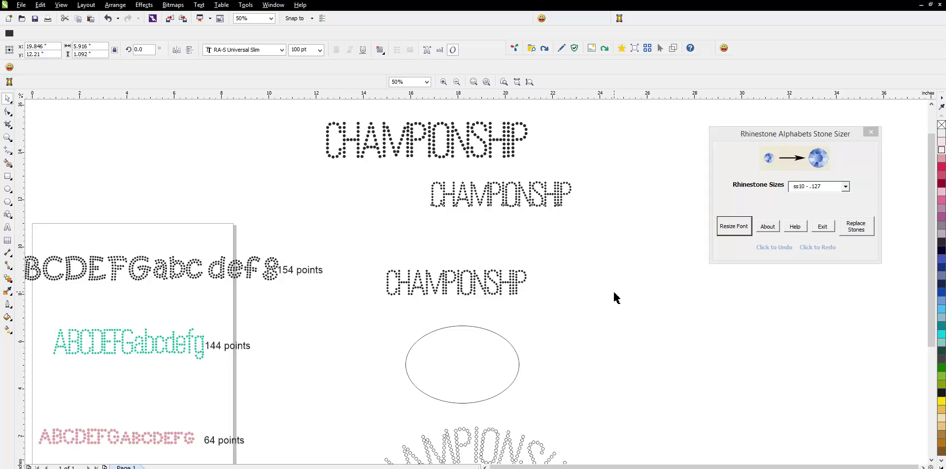
pyautogui.click(521, 194)
pyautogui.moveTo(521, 194); pyautogui.dragTo(535, 217)
# Choose ss10 - .127 from the Stone Sizer's Rhinestone Sizes list
pyautogui.click(732, 134)
pyautogui.moveTo(732, 134); pyautogui.dragTo(702, 139)
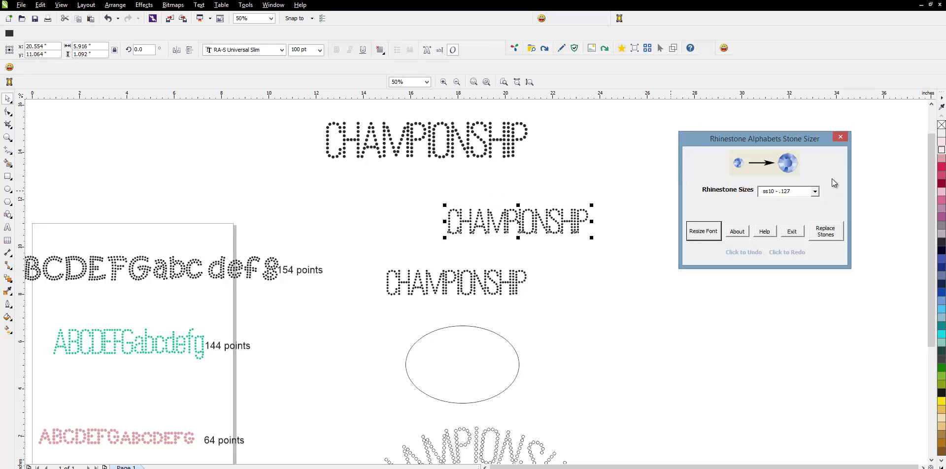
pyautogui.click(815, 192)
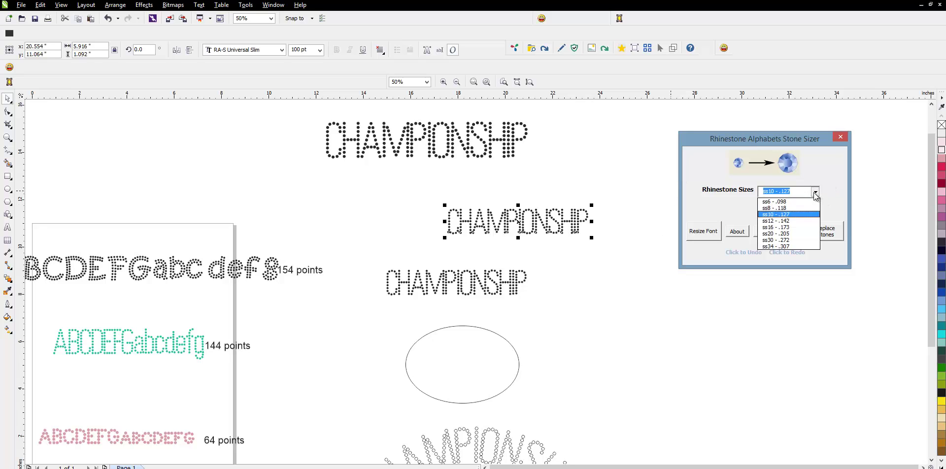
pyautogui.click(768, 217)
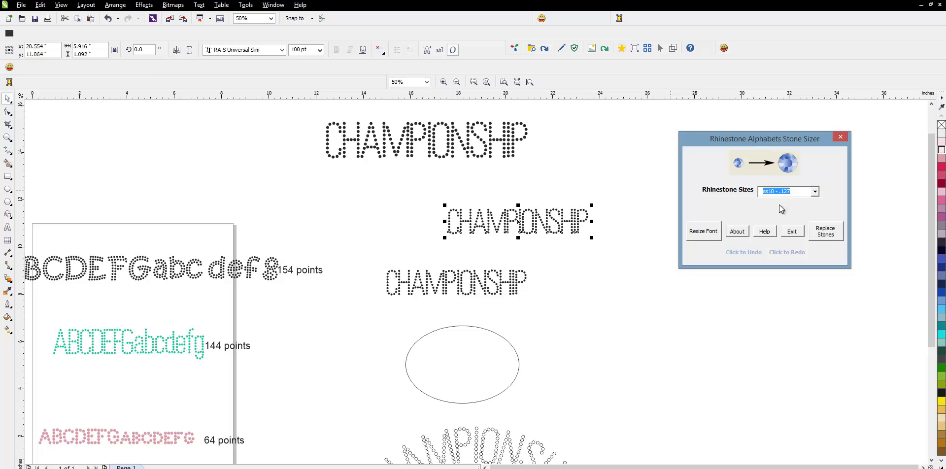
# Redraw the CHAMPIONSHIP copy with ss10 stones and move it under the 144 pt design
pyautogui.moveTo(582, 209); pyautogui.dragTo(766, 298)
pyautogui.click(704, 234)
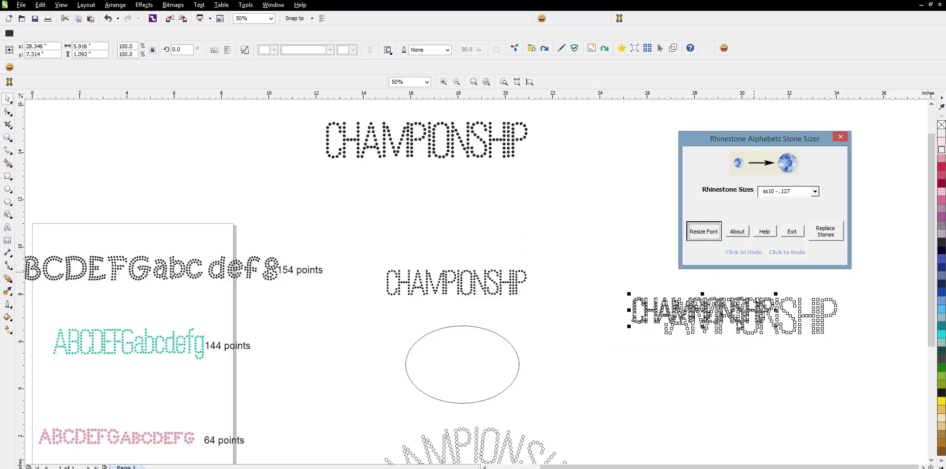
pyautogui.click(725, 386)
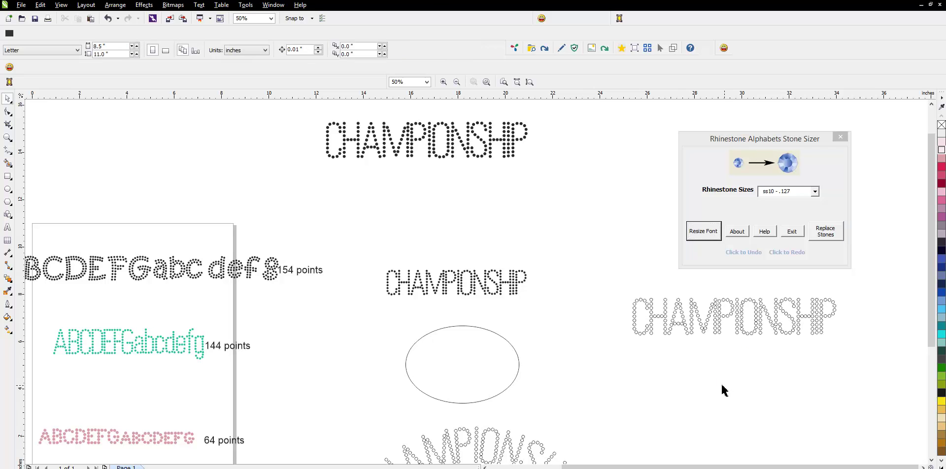
pyautogui.moveTo(604, 284); pyautogui.dragTo(860, 387)
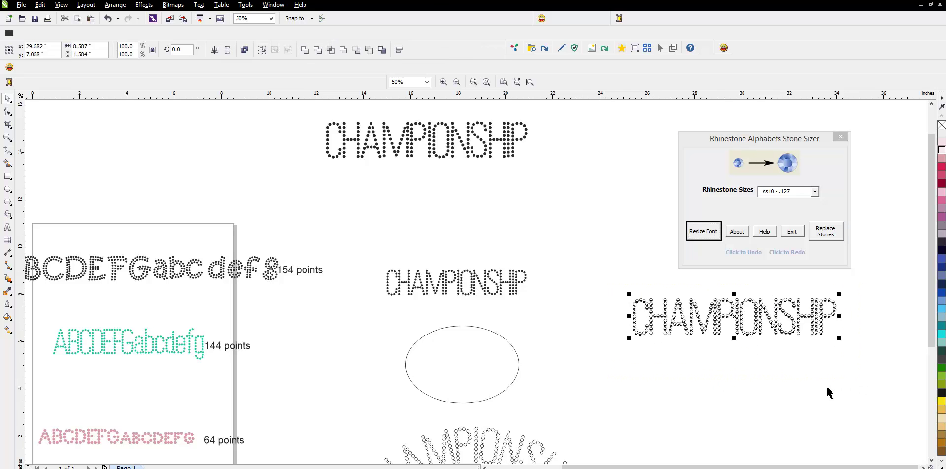
pyautogui.click(686, 317)
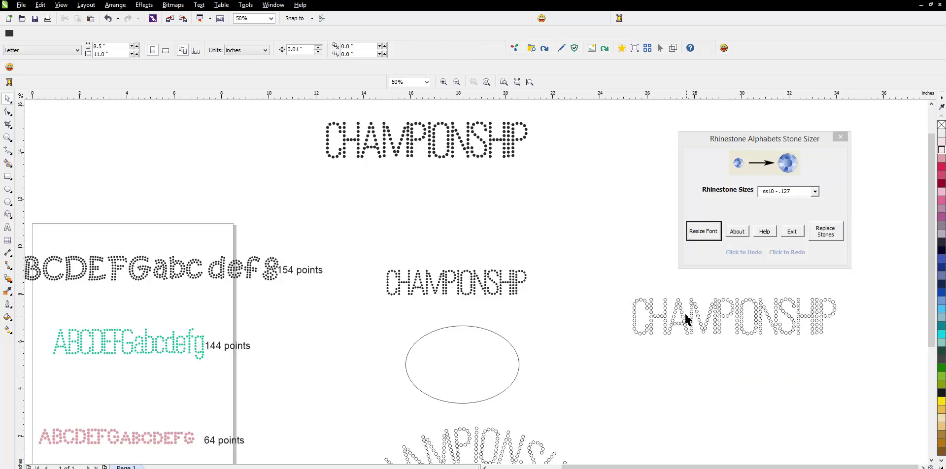
pyautogui.click(649, 301)
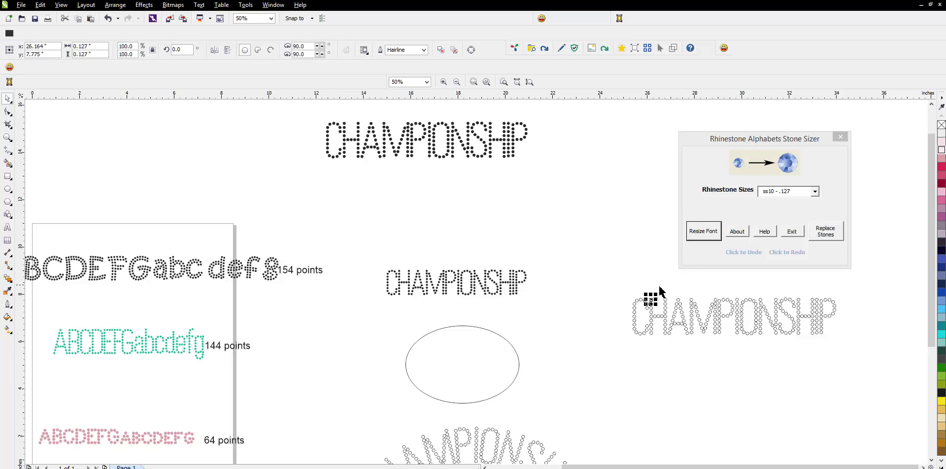
pyautogui.moveTo(621, 285); pyautogui.dragTo(912, 376)
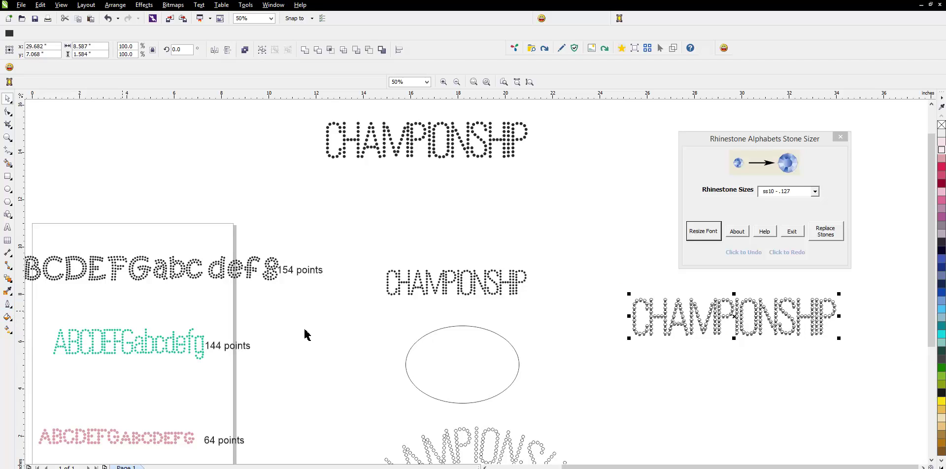
pyautogui.moveTo(736, 319); pyautogui.dragTo(432, 194)
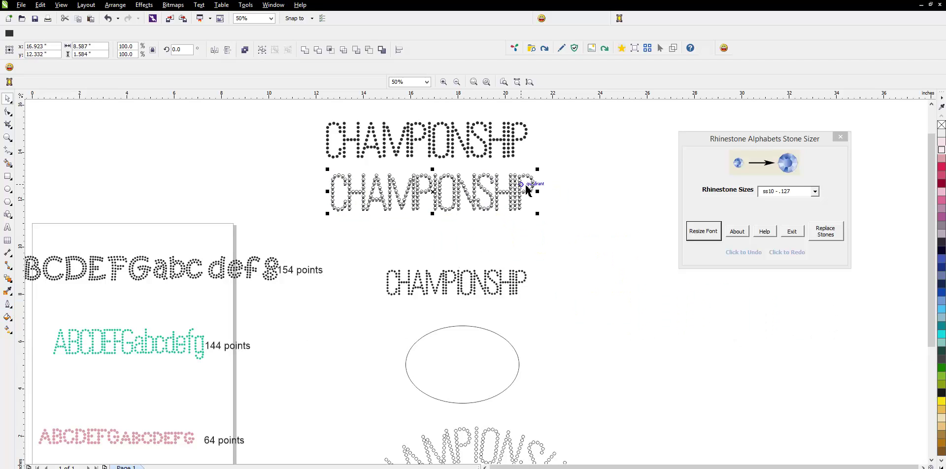
pyautogui.click(560, 166)
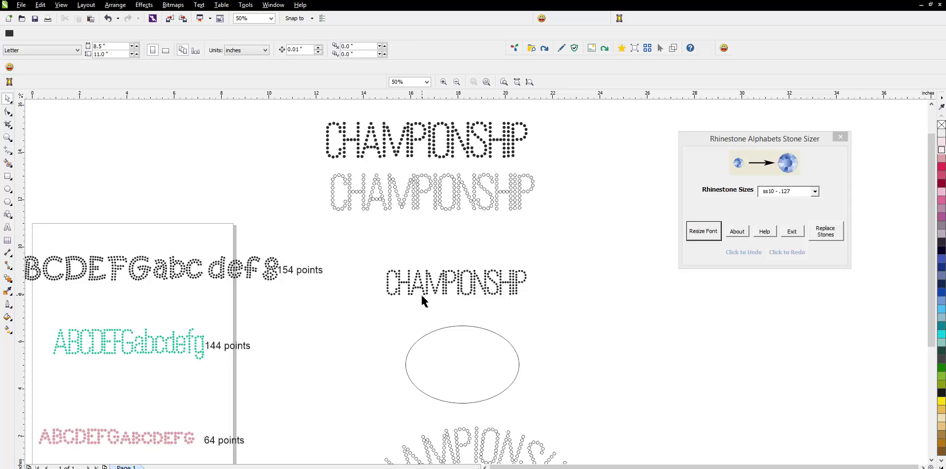
# Nudge the middle CHAMPIONSHIP slightly right and move the ellipse up just below it
pyautogui.click(446, 282)
pyautogui.moveTo(446, 282); pyautogui.dragTo(459, 288)
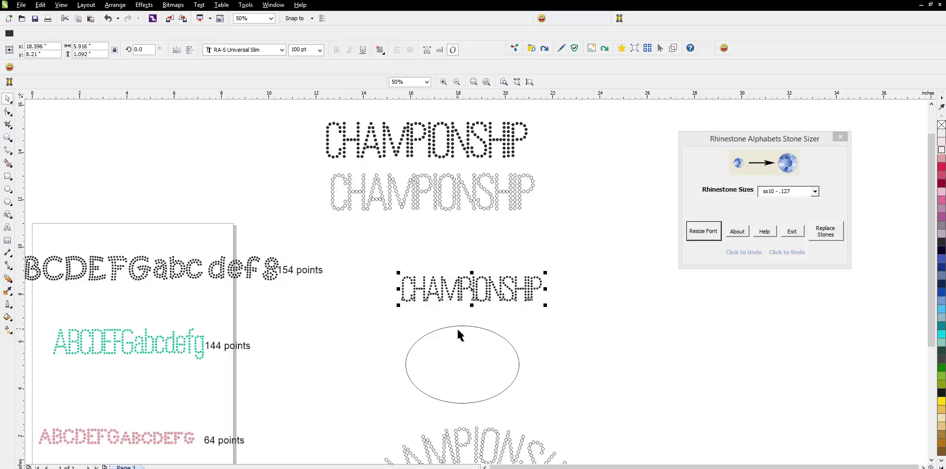
pyautogui.click(461, 331)
pyautogui.moveTo(467, 363); pyautogui.dragTo(473, 342)
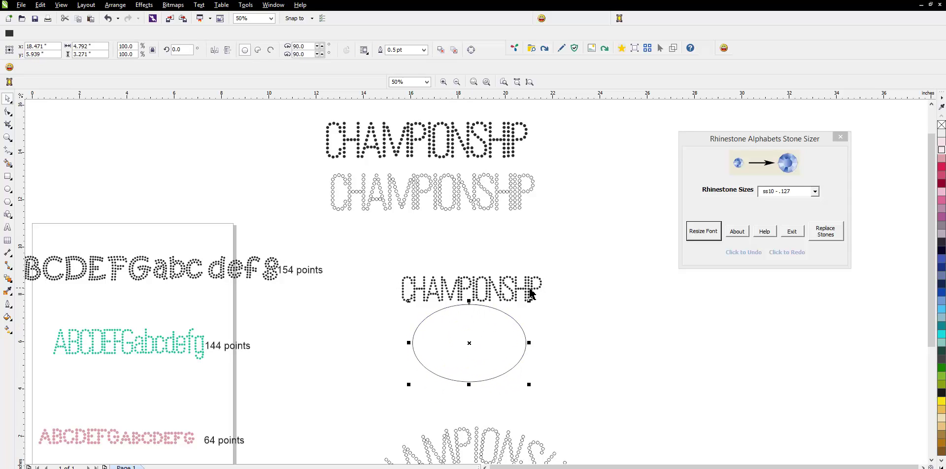
# Fit CHAMPIONSHIP around the top of the ellipse, break it apart, and delete the ellipse
pyautogui.click(561, 292)
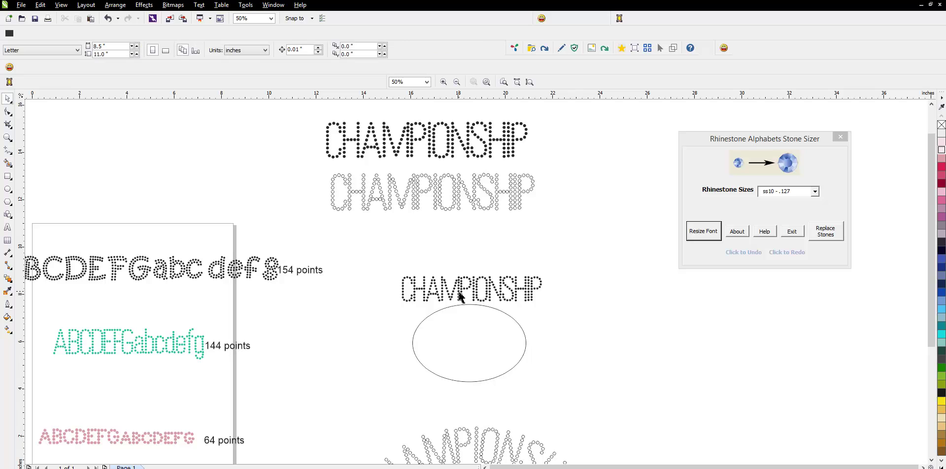
pyautogui.moveTo(381, 255); pyautogui.dragTo(613, 394)
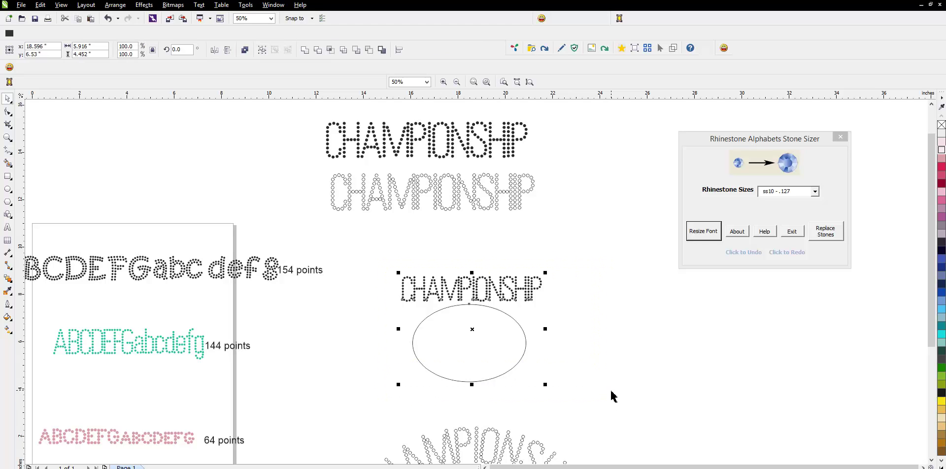
pyautogui.click(199, 5)
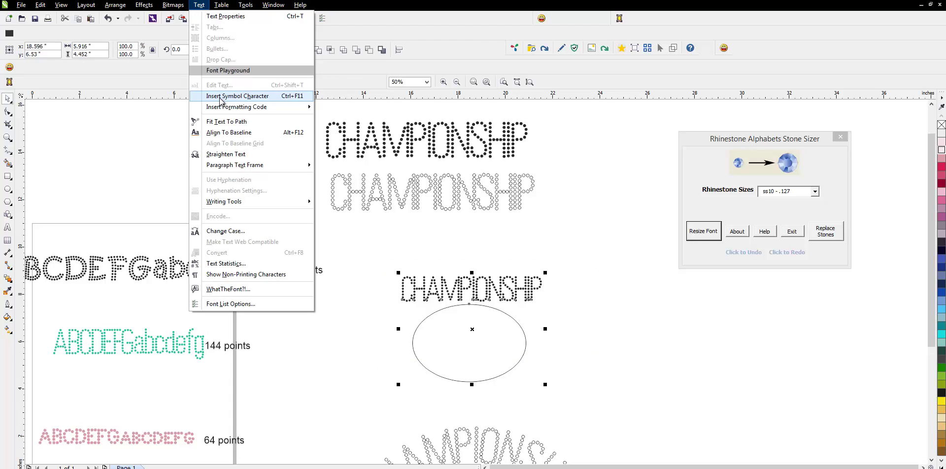
pyautogui.click(239, 122)
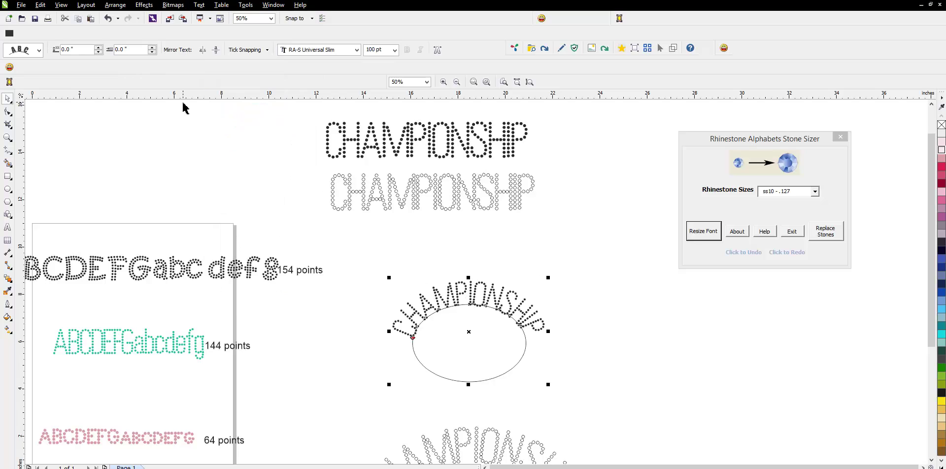
pyautogui.click(115, 5)
pyautogui.click(153, 121)
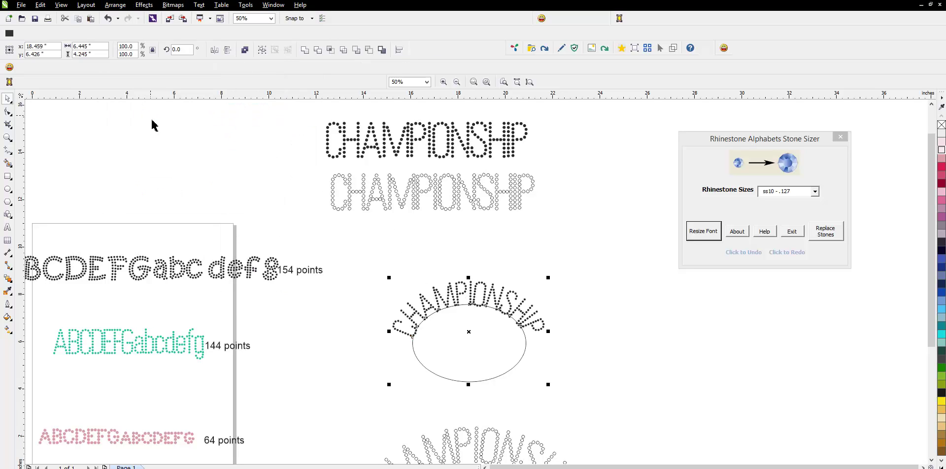
pyautogui.click(447, 324)
pyautogui.click(450, 327)
pyautogui.press('Delete')
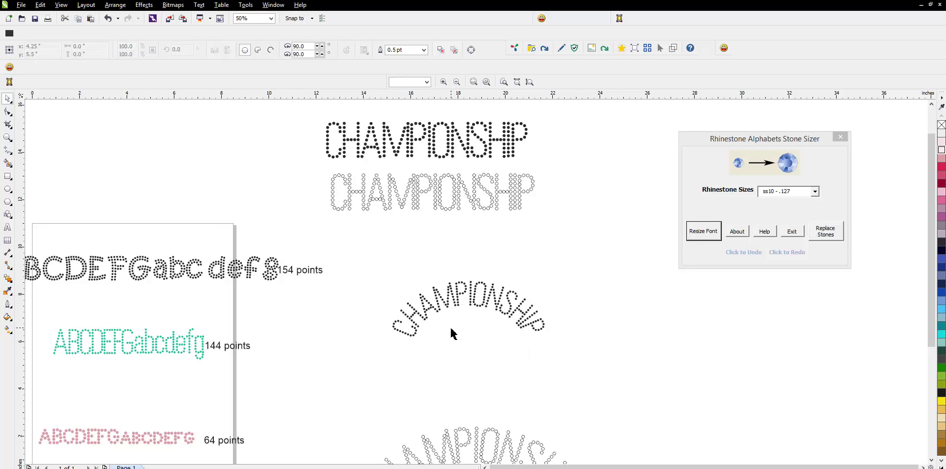
# Move the arched CHAMPIONSHIP up-right and resize its lettering for ss10 stones
pyautogui.click(474, 309)
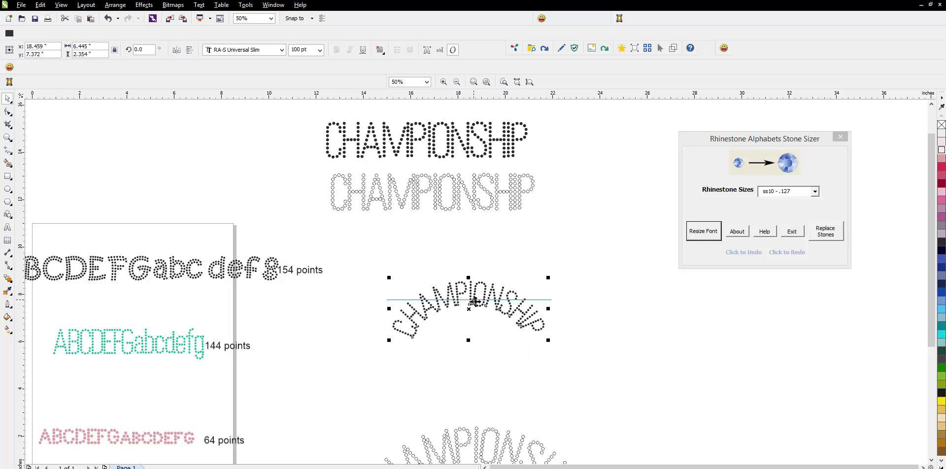
pyautogui.moveTo(474, 309); pyautogui.dragTo(502, 274)
pyautogui.click(709, 240)
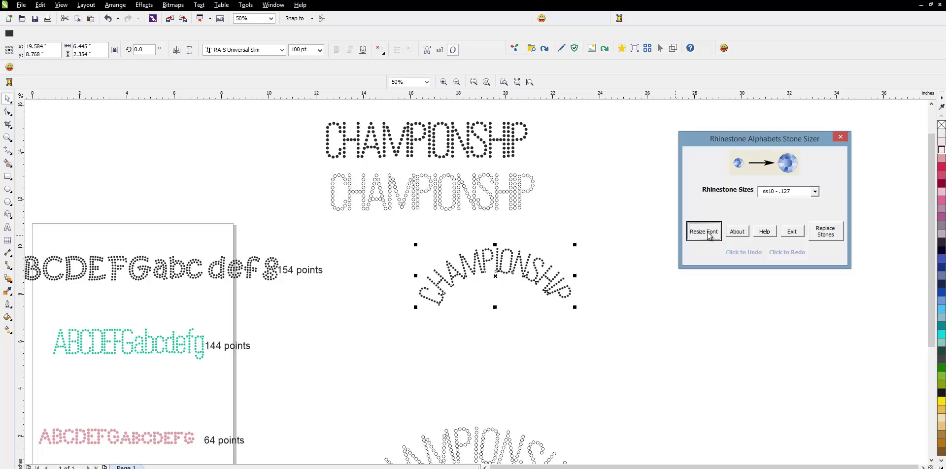
pyautogui.click(617, 232)
pyautogui.moveTo(426, 258); pyautogui.dragTo(672, 367)
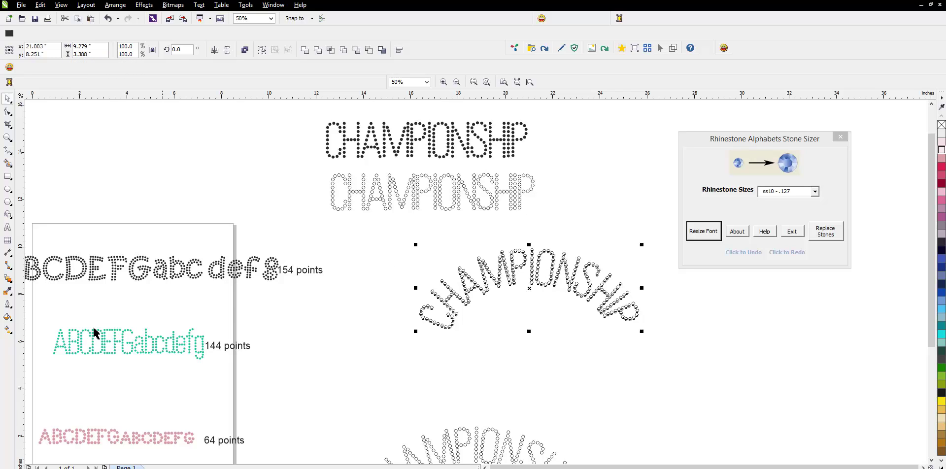
# Fill the arched CHAMPIONSHIP stones mauve and set their outline to None
pyautogui.click(941, 216)
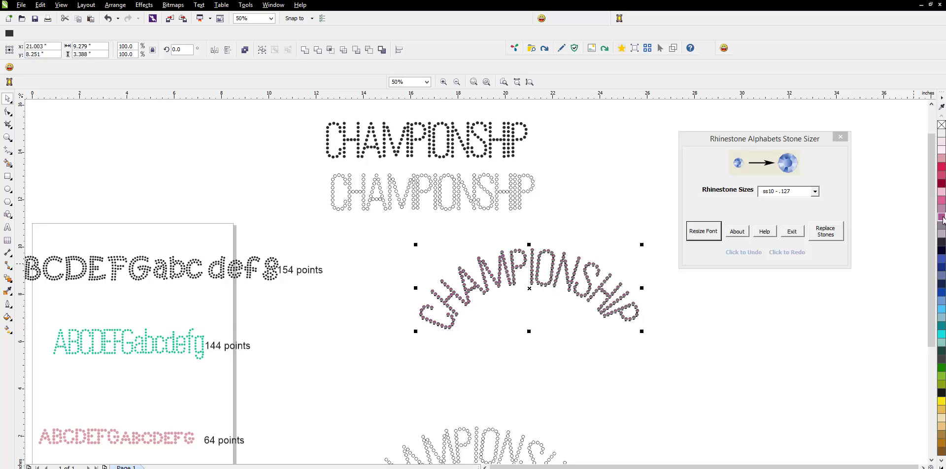
pyautogui.click(7, 304)
pyautogui.click(49, 329)
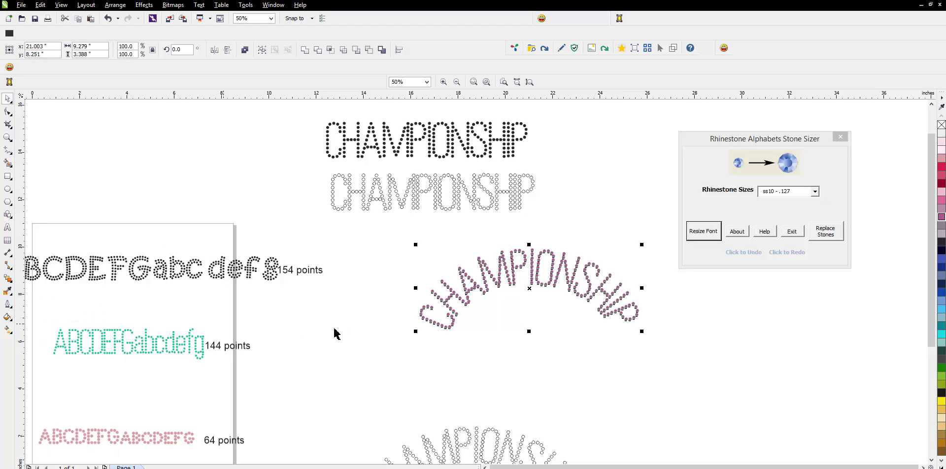
pyautogui.click(373, 335)
# Duplicate the pink 64-point text above itself and change its letters to FOOTBALL
pyautogui.scroll(-2, 555, 313)
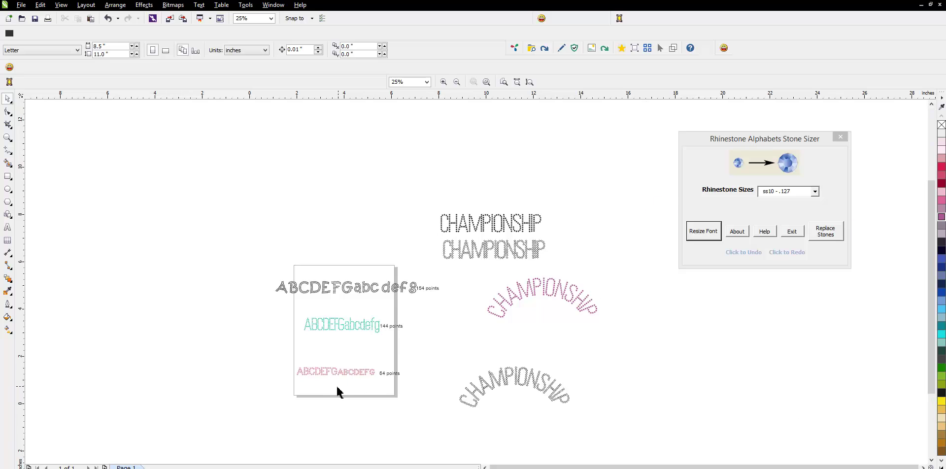
pyautogui.scroll(4, 338, 391)
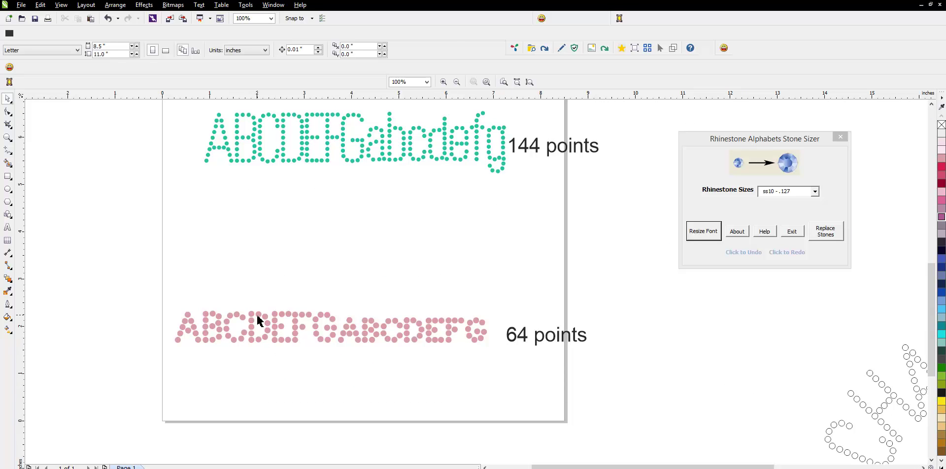
pyautogui.click(258, 319)
pyautogui.moveTo(260, 316); pyautogui.dragTo(252, 228)
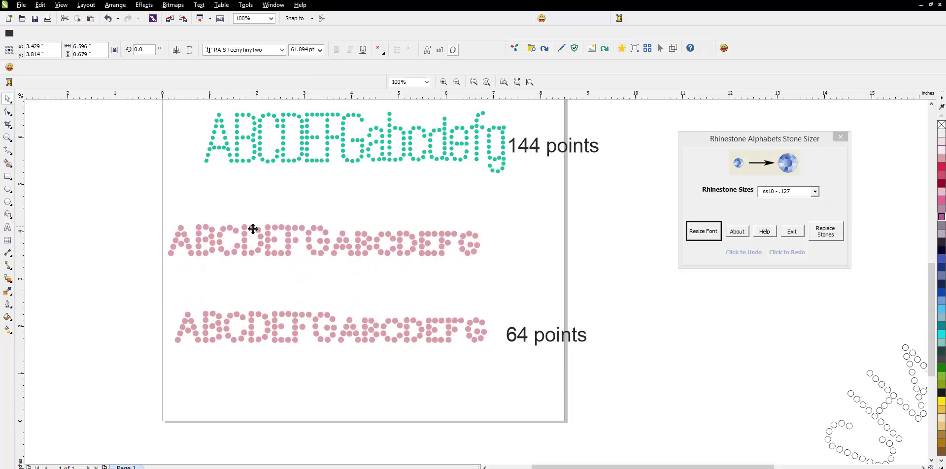
pyautogui.click(285, 201)
pyautogui.doubleClick(318, 228)
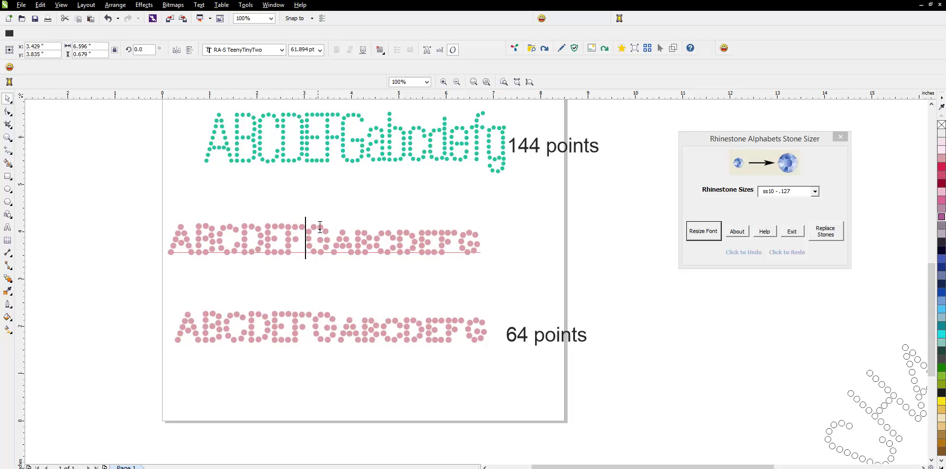
pyautogui.press('Delete')
pyautogui.press('Delete')
pyautogui.press('Delete')
pyautogui.press('Delete')
pyautogui.press('Delete')
pyautogui.press('Delete')
pyautogui.press('Delete')
pyautogui.press('Delete')
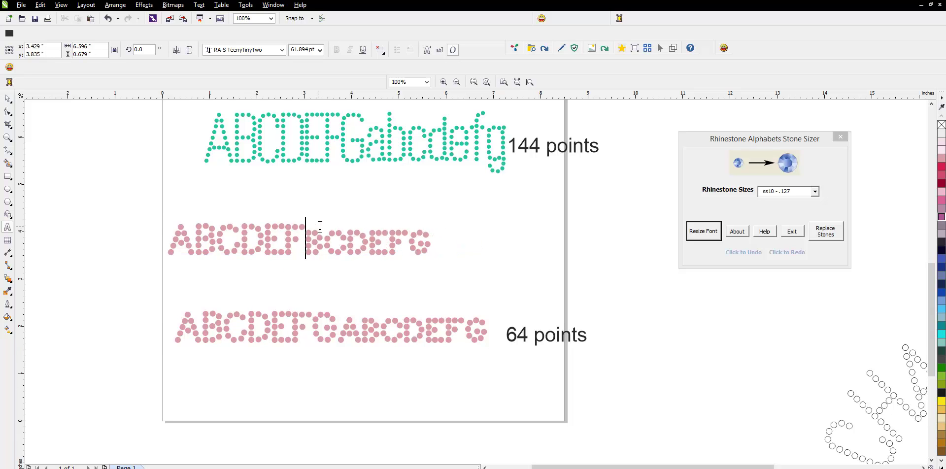
pyautogui.press('BackSpace')
pyautogui.press('BackSpace')
pyautogui.press('BackSpace')
pyautogui.press('BackSpace')
pyautogui.press('BackSpace')
pyautogui.press('BackSpace')
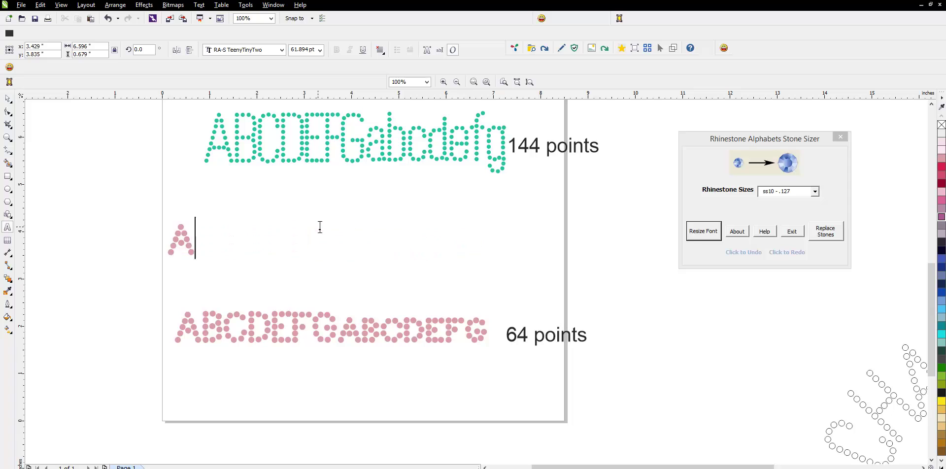
pyautogui.write('FOOTBALL')
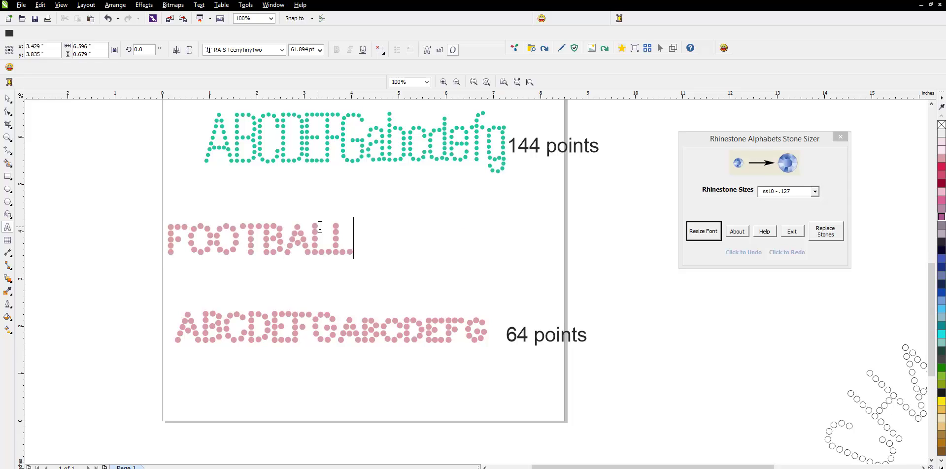
pyautogui.click(8, 98)
# Move FOOTBALL to the right side and convert it into ss10 rhinestone circles
pyautogui.click(8, 98)
pyautogui.moveTo(258, 249); pyautogui.dragTo(534, 250)
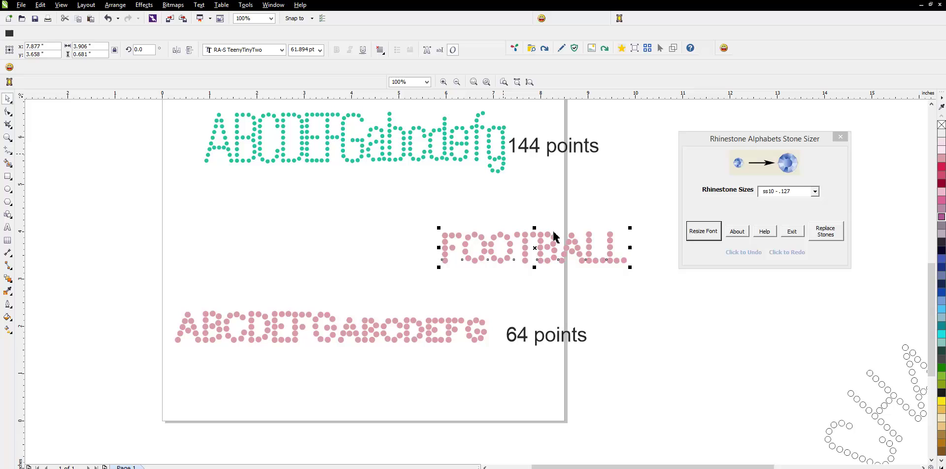
pyautogui.click(705, 234)
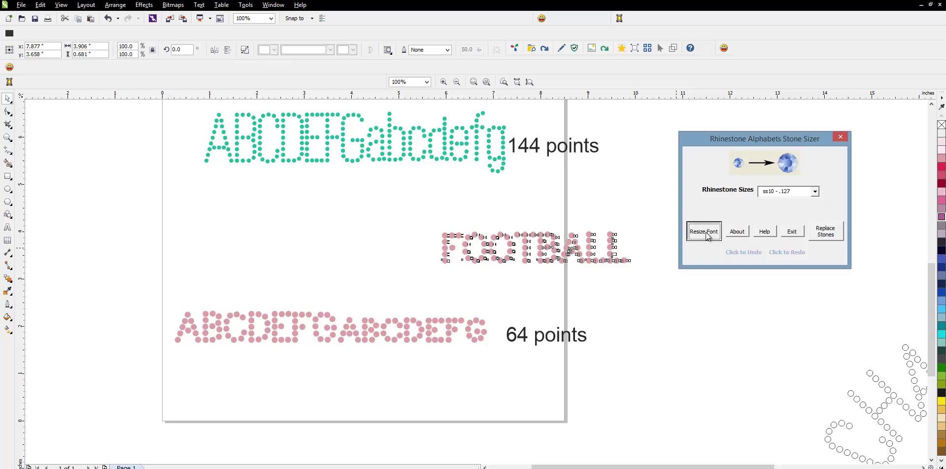
pyautogui.click(382, 216)
pyautogui.moveTo(412, 212); pyautogui.dragTo(640, 315)
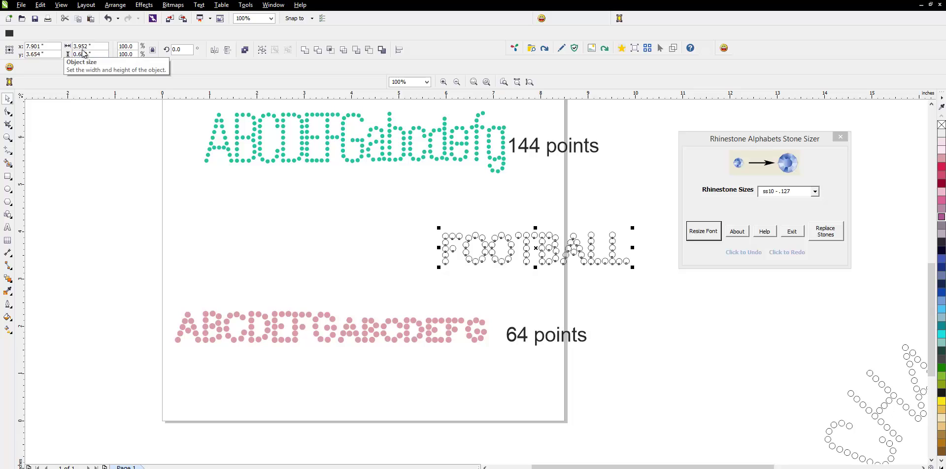
pyautogui.click(402, 202)
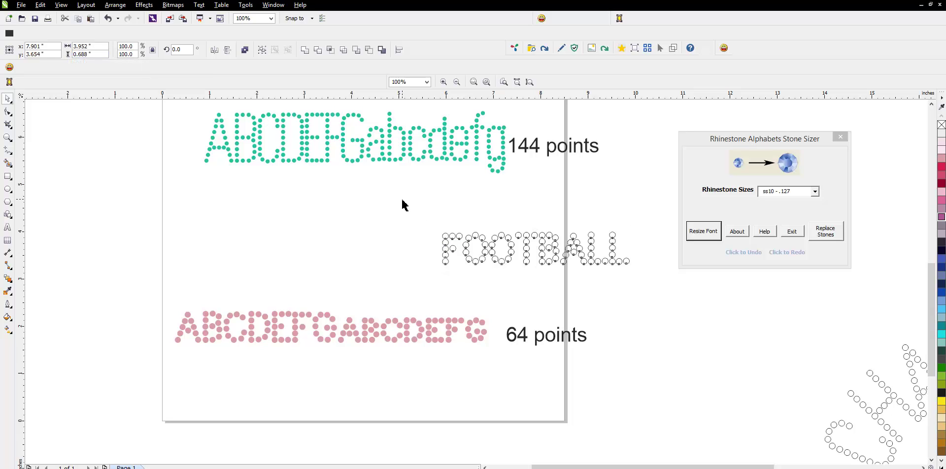
# Undo FOOTBALL's stone conversion and move, then make the text slightly smaller
pyautogui.click(107, 21)
pyautogui.click(107, 21)
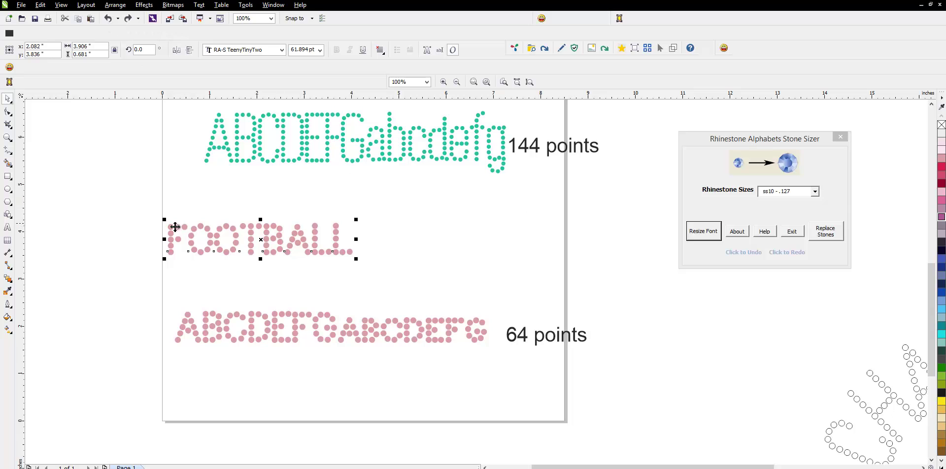
pyautogui.click(199, 5)
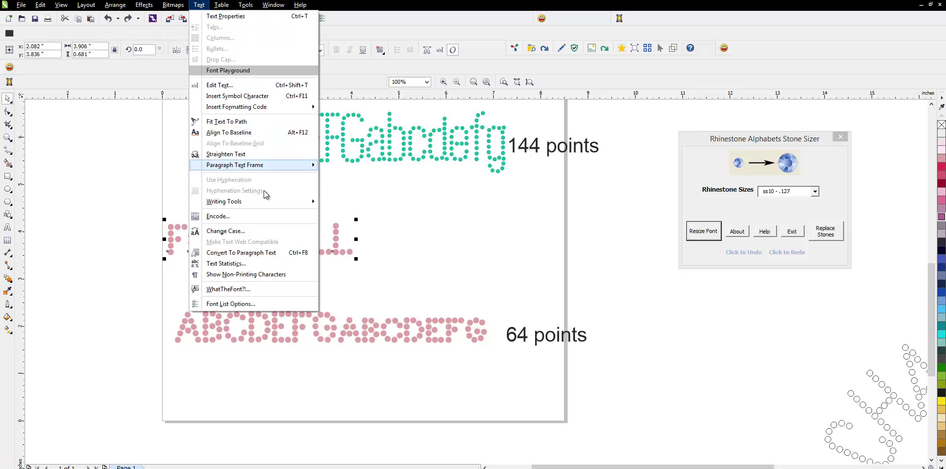
pyautogui.press('Escape')
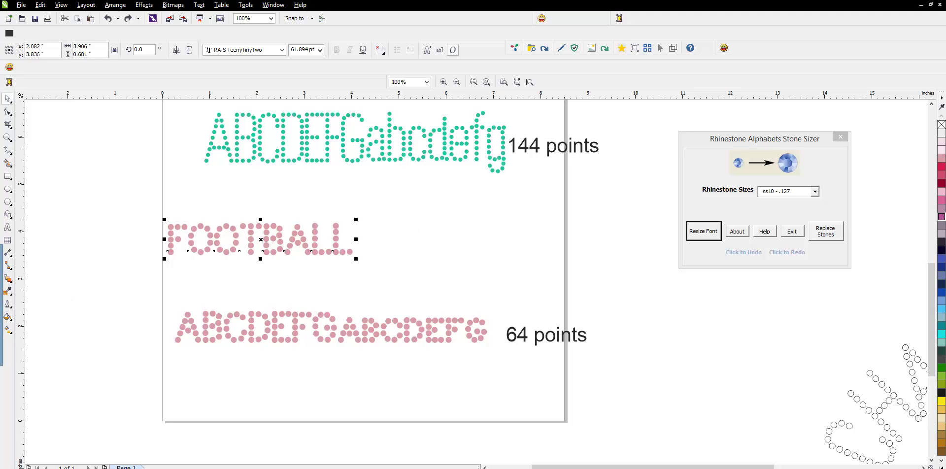
pyautogui.hotkey('ctrl', 'shift', 'z')
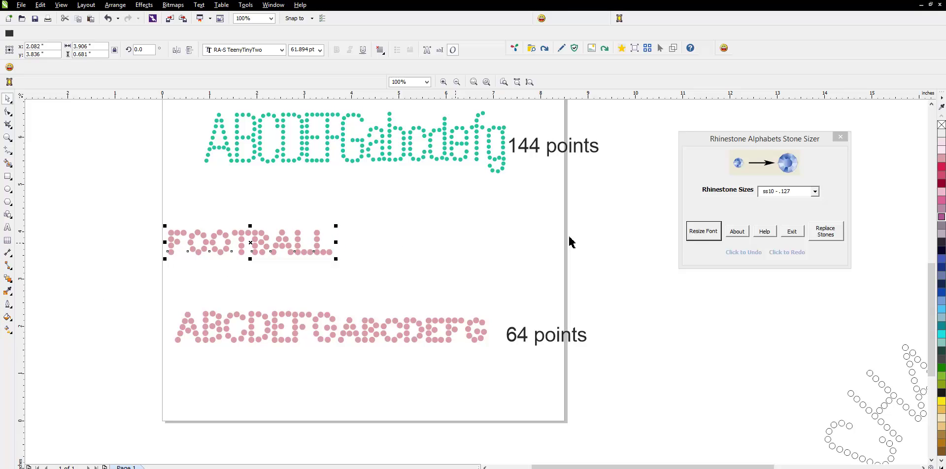
# Convert FOOTBALL in place to ss10 outline stones, about 3.492 by 0.546 inches
pyautogui.click(690, 235)
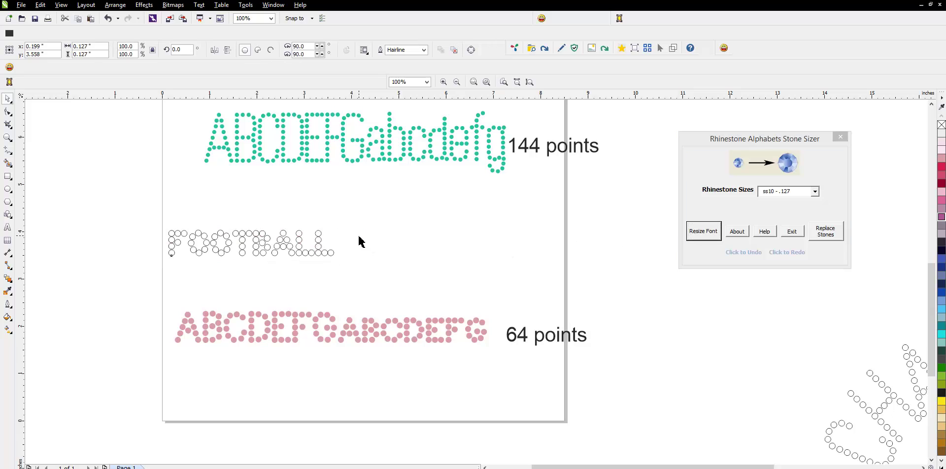
pyautogui.moveTo(139, 207); pyautogui.dragTo(393, 296)
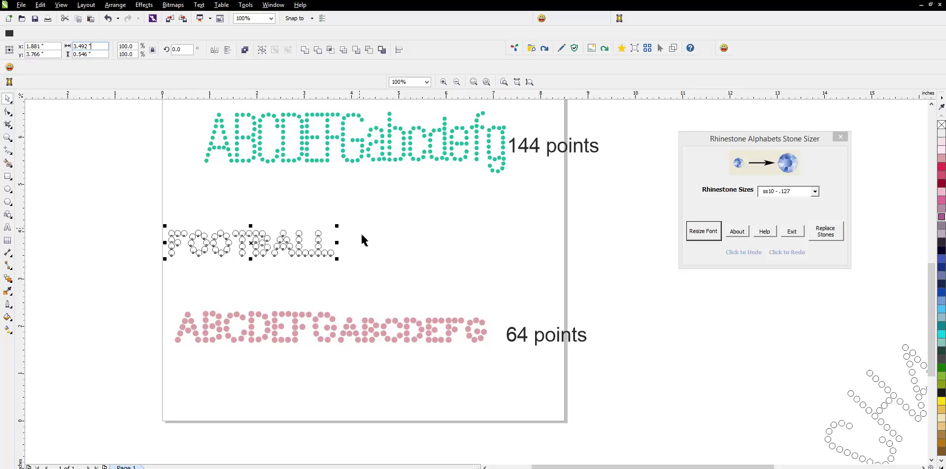
pyautogui.click(310, 279)
pyautogui.moveTo(131, 209); pyautogui.dragTo(192, 271)
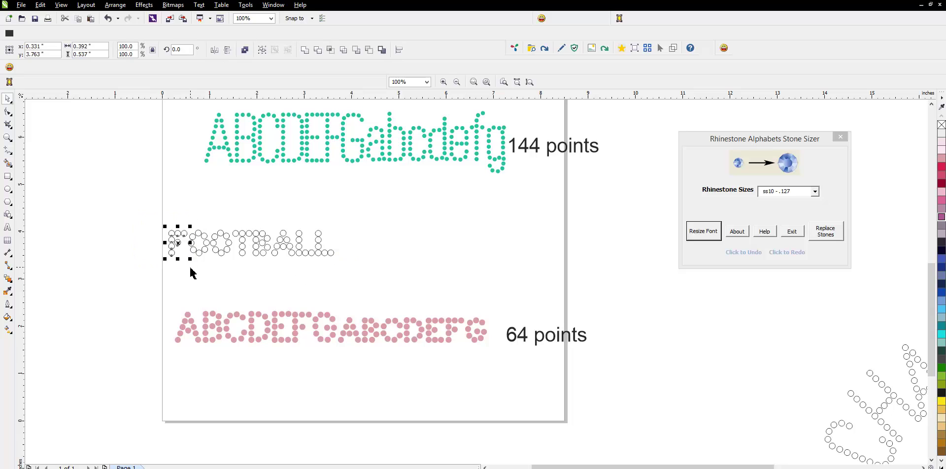
pyautogui.click(307, 271)
pyautogui.scroll(-3, 376, 237)
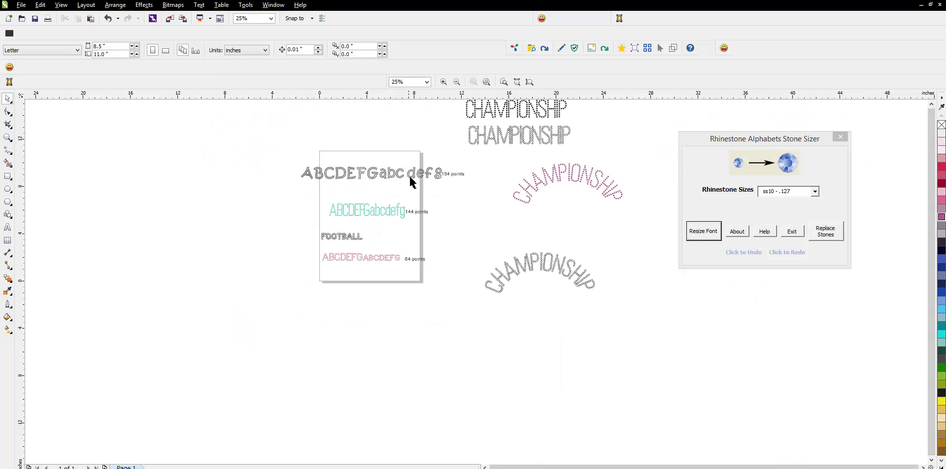
pyautogui.scroll(1, 422, 169)
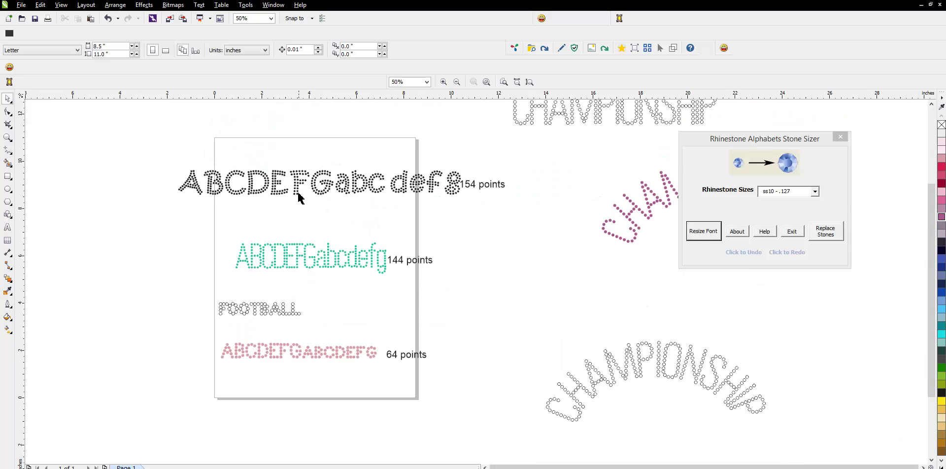